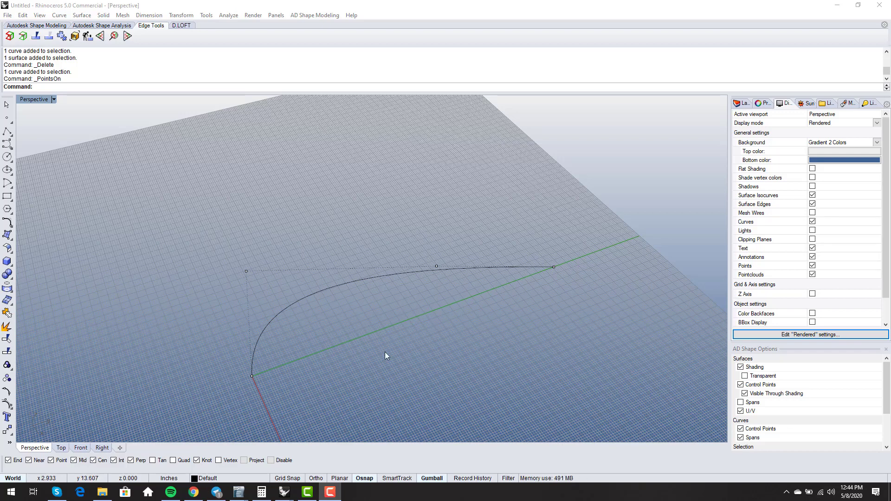
Orbit the Perspective view around the arc curve to inspect it from a few angles.
{"action": "right_click_drag", "start_coordinate": [331, 344], "coordinate": [314, 314]}
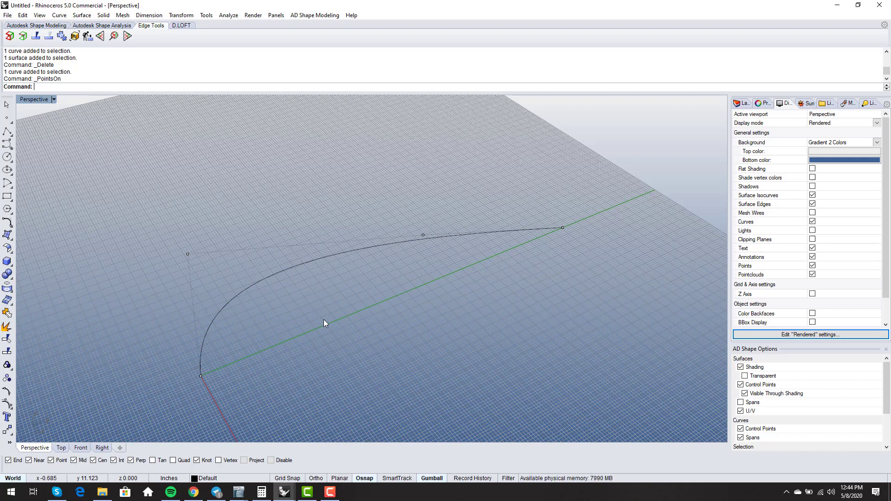
{"action": "right_click_drag", "start_coordinate": [543, 339], "coordinate": [508, 327]}
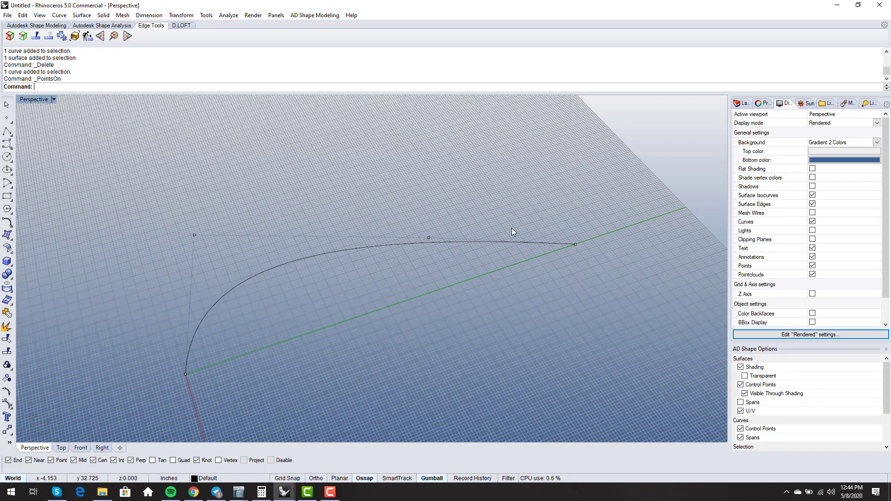
{"action": "mouse_move", "coordinate": [224, 344]}
{"action": "right_mouse_down"}
{"action": "mouse_move", "coordinate": [231, 338]}
{"action": "mouse_move", "coordinate": [221, 346]}
{"action": "right_mouse_up"}
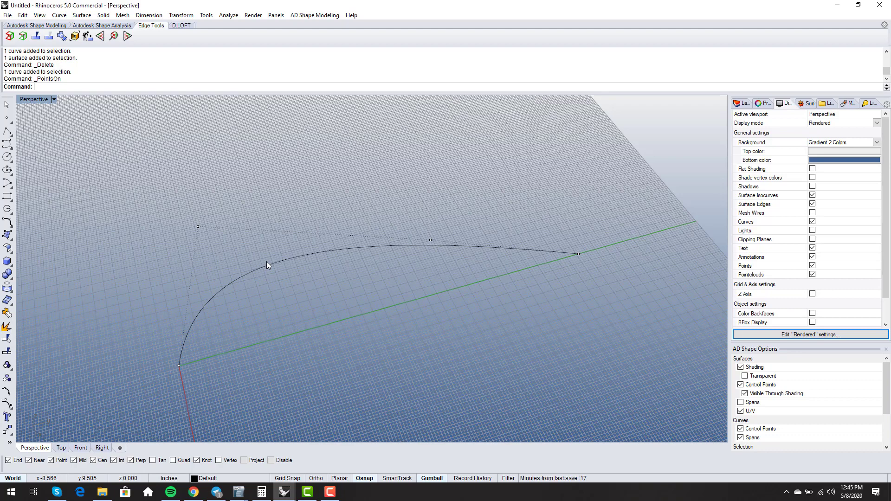
Split the arc with the Split command's Point option at a point partway along its bend.
{"action": "type", "text": "split"}
{"action": "key", "text": "Return"}
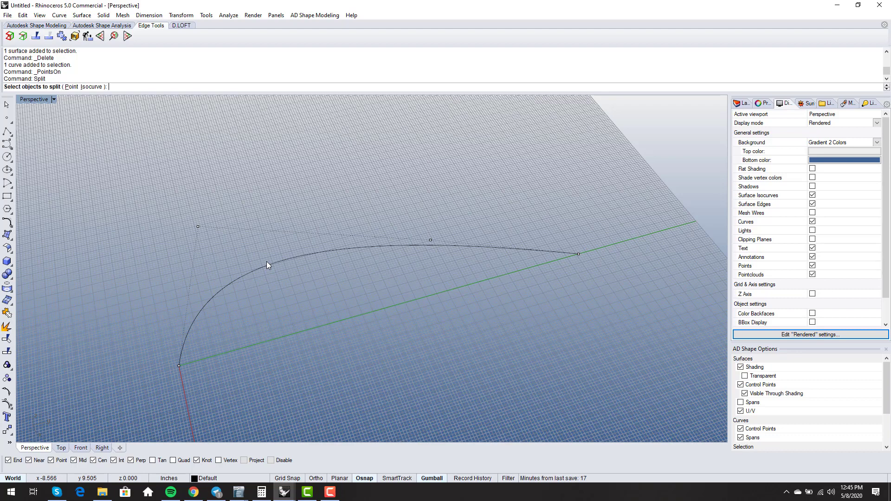
{"action": "scroll", "coordinate": [267, 264], "scroll_direction": "up", "scroll_amount": 2}
{"action": "left_click", "coordinate": [295, 255]}
{"action": "key", "text": "Return"}
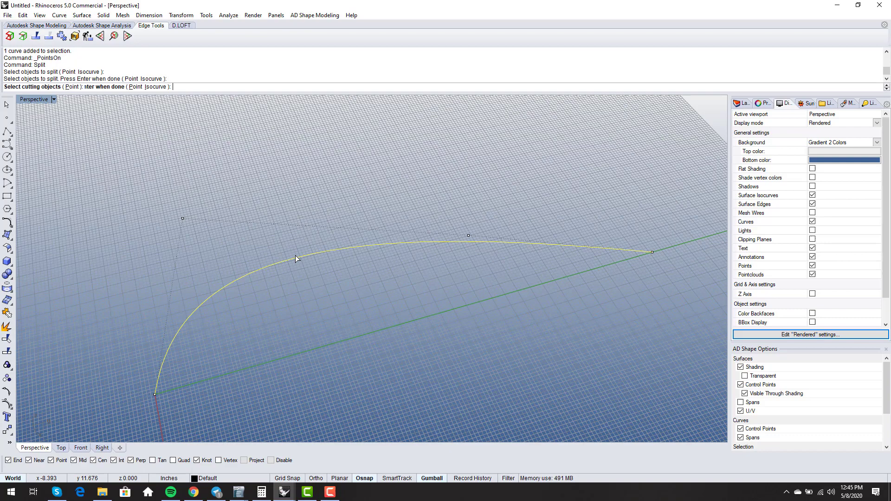
{"action": "left_click", "coordinate": [71, 87]}
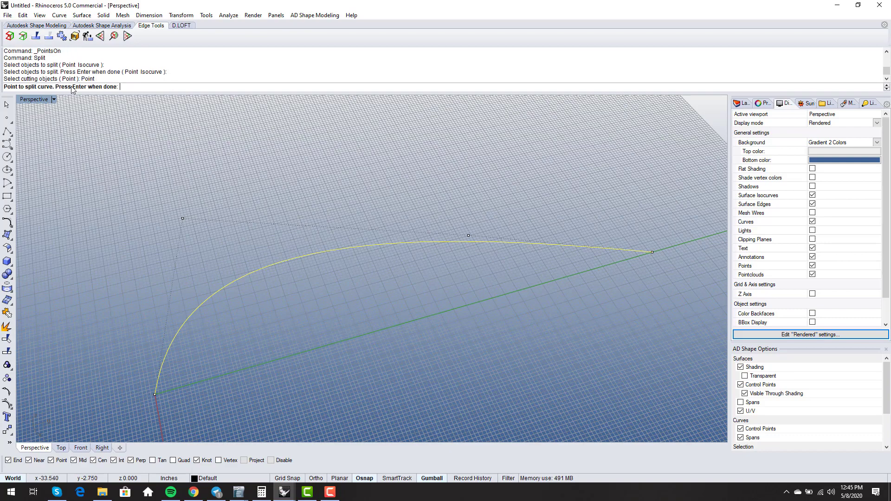
{"action": "left_click", "coordinate": [256, 271]}
{"action": "key", "text": "Return"}
{"action": "scroll", "coordinate": [254, 283], "scroll_direction": "down", "scroll_amount": 3}
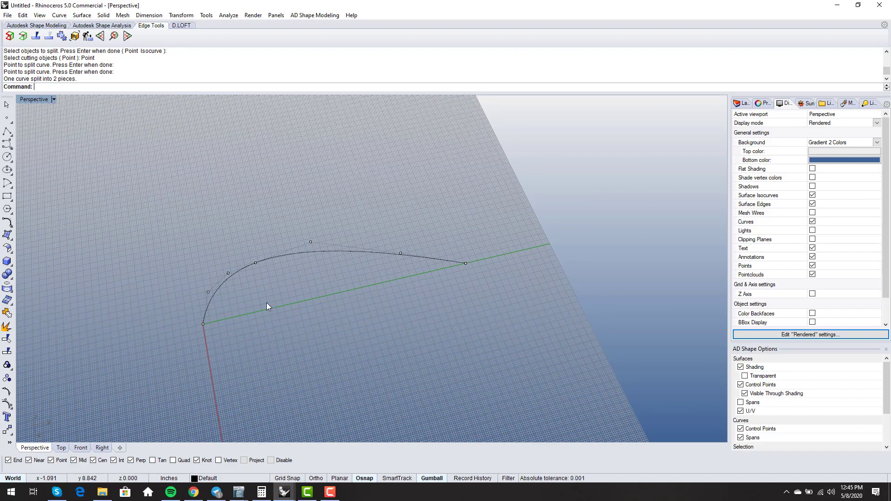
{"action": "scroll", "coordinate": [279, 282], "scroll_direction": "up", "scroll_amount": 2}
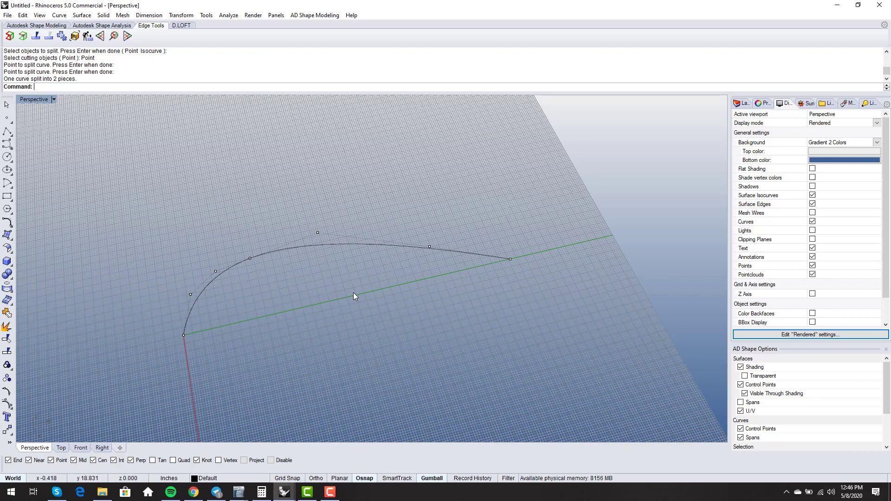
Undo the split, then extrude the arc upward with the gumball and explode it into a surface.
{"action": "key", "text": "ctrl+z"}
{"action": "right_click_drag", "start_coordinate": [352, 296], "coordinate": [311, 313]}
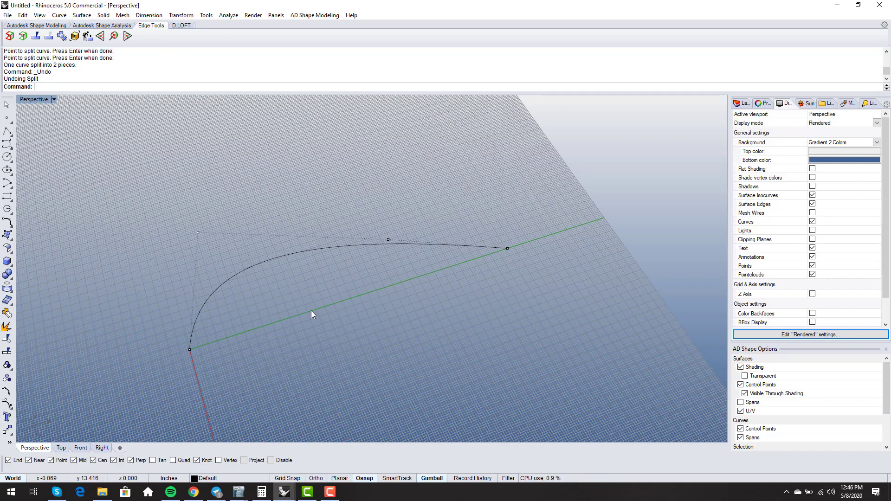
{"action": "key", "text": "F11"}
{"action": "right_click_drag", "start_coordinate": [339, 310], "coordinate": [337, 246]}
{"action": "left_click", "coordinate": [342, 255]}
{"action": "left_click_drag", "start_coordinate": [342, 233], "coordinate": [341, 205]}
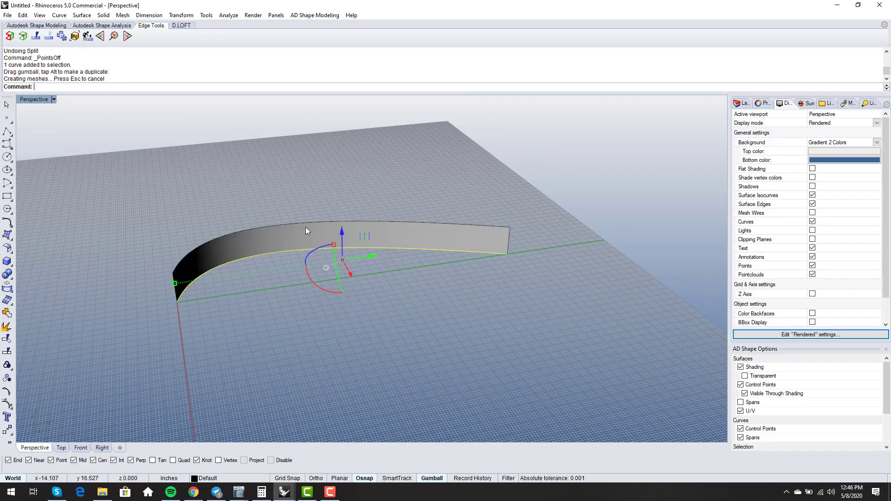
{"action": "left_click", "coordinate": [7, 328]}
Delete the original arc curve overlapping the surface edge, keeping only the surface.
{"action": "right_click_drag", "start_coordinate": [221, 330], "coordinate": [215, 282]}
{"action": "left_click", "coordinate": [236, 257]}
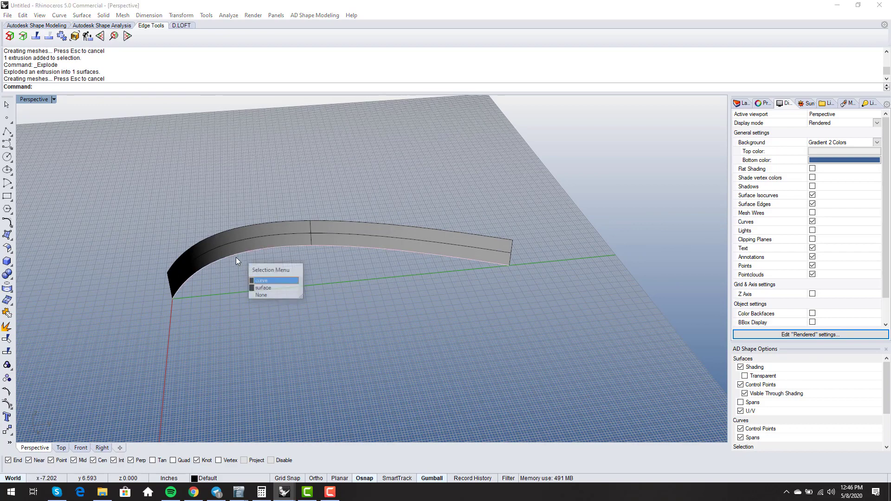
{"action": "left_click", "coordinate": [274, 280]}
{"action": "right_click_drag", "start_coordinate": [275, 281], "coordinate": [265, 266]}
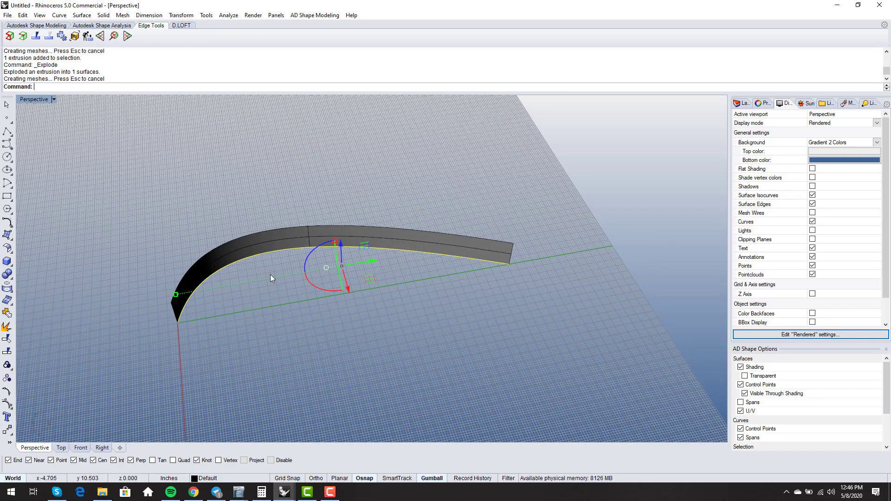
{"action": "key", "text": "Delete"}
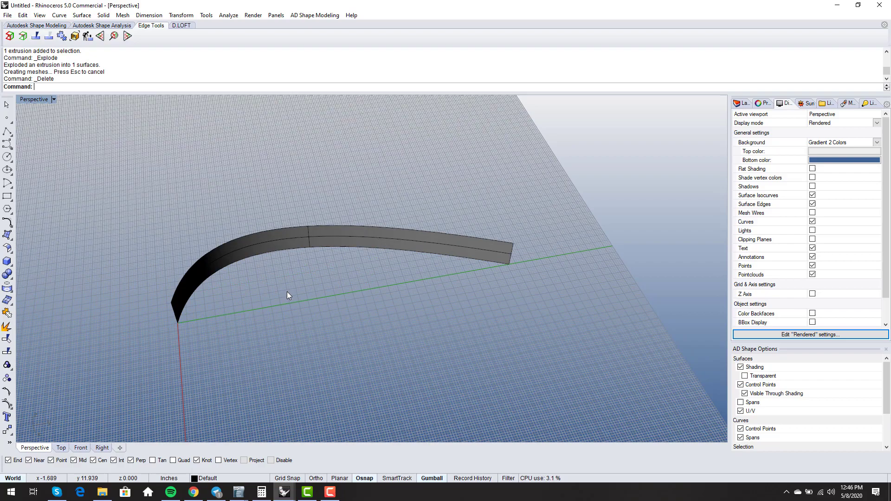
Turn on the ribbon surface's control points and orbit to view it tilted.
{"action": "right_click_drag", "start_coordinate": [287, 292], "coordinate": [335, 283]}
{"action": "left_click", "coordinate": [309, 242]}
{"action": "key", "text": "F10"}
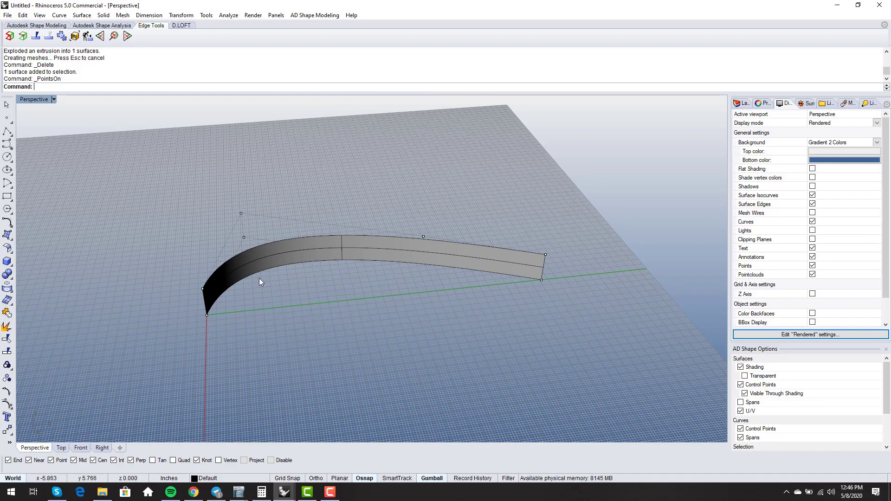
{"action": "right_click_drag", "start_coordinate": [269, 276], "coordinate": [277, 291]}
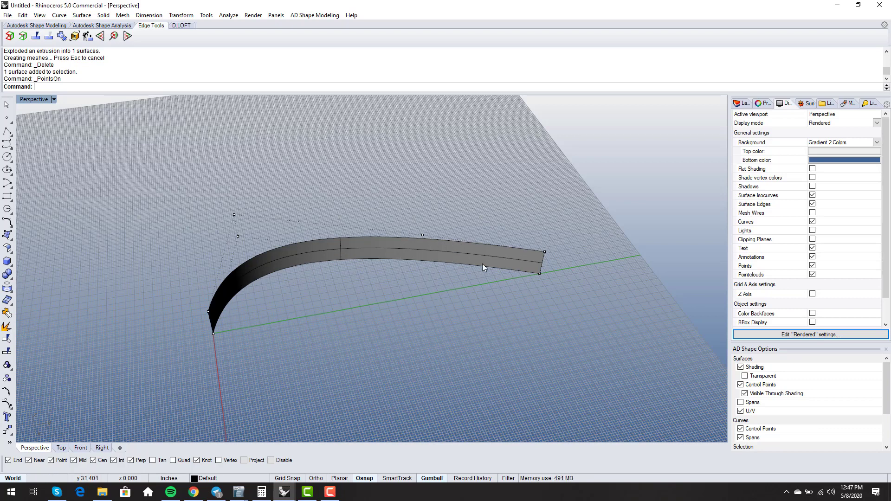
{"action": "right_click_drag", "start_coordinate": [242, 318], "coordinate": [247, 308]}
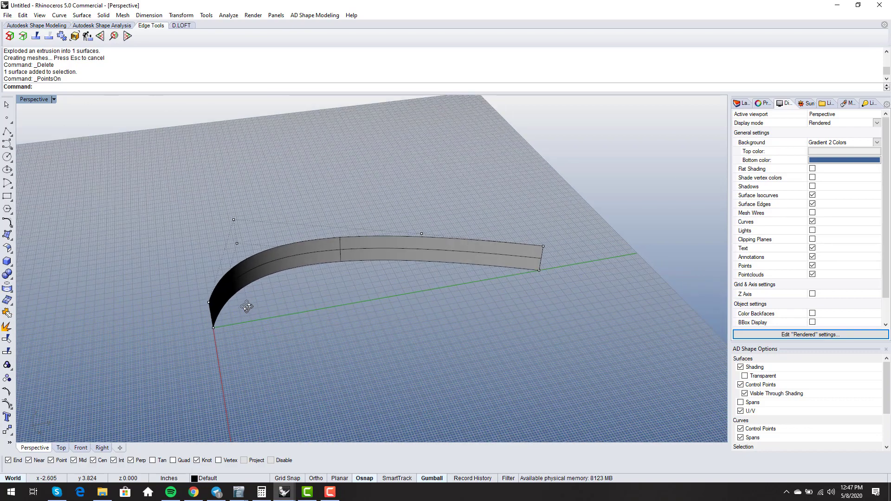
Split the ribbon surface's bottom edge at a point with SplitEdge.
{"action": "type", "text": "DupEdge"}
{"action": "key", "text": "Return"}
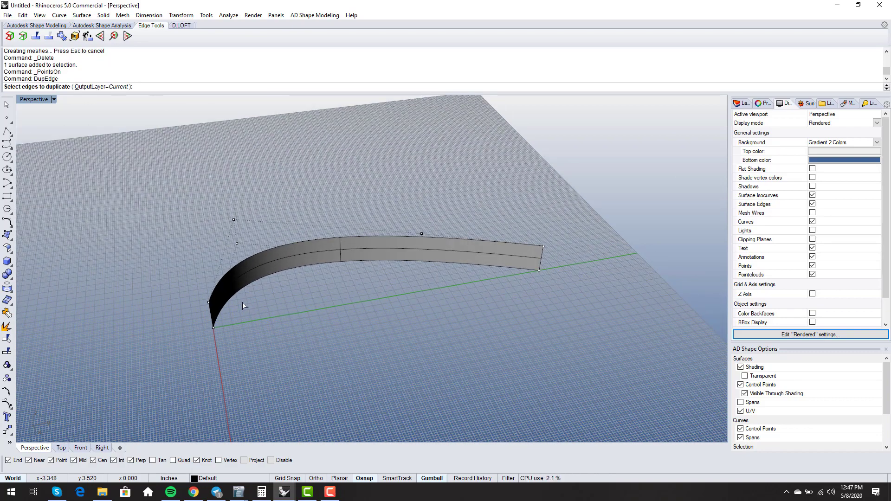
{"action": "key", "text": "Escape"}
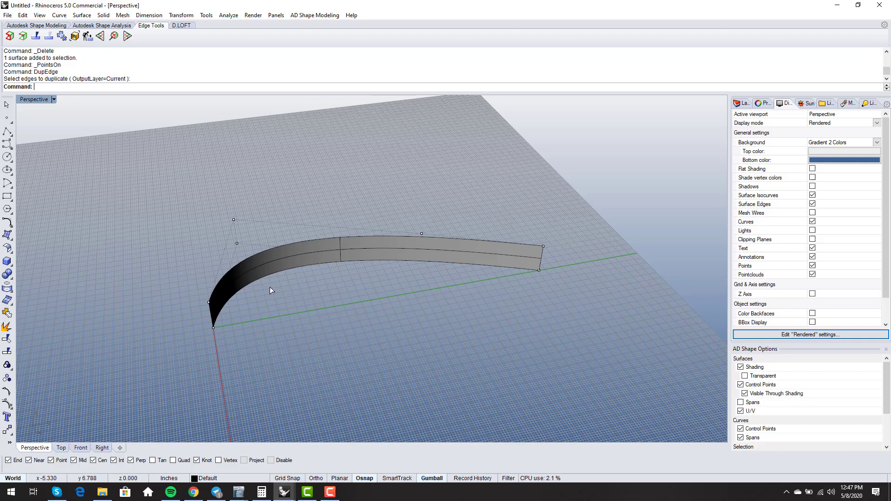
{"action": "left_click", "coordinate": [36, 36]}
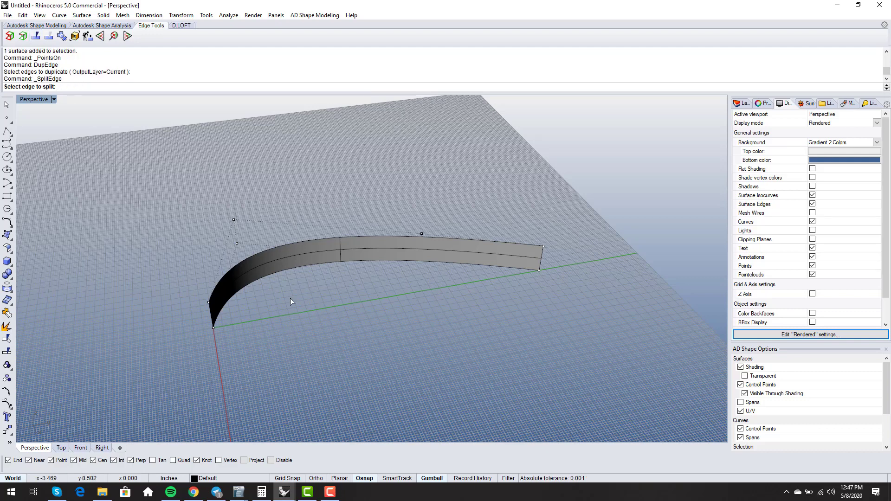
{"action": "left_click", "coordinate": [280, 272]}
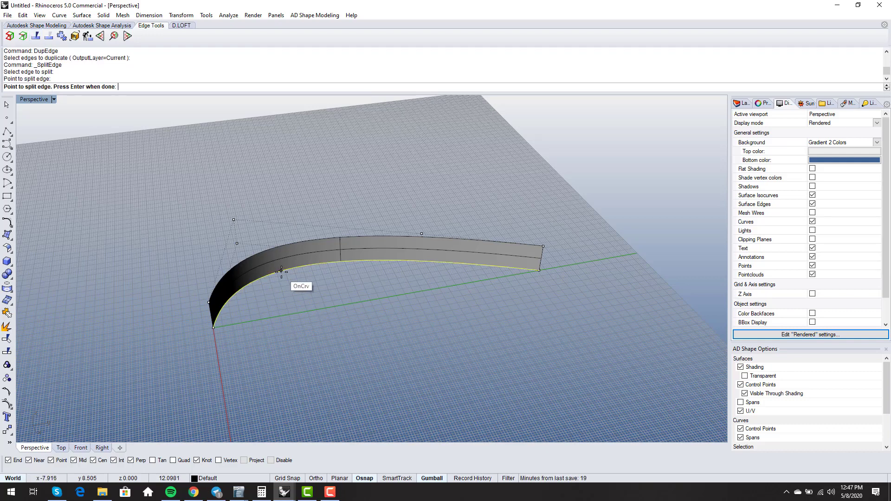
{"action": "key", "text": "Return"}
{"action": "right_click_drag", "start_coordinate": [292, 285], "coordinate": [288, 295]}
{"action": "key", "text": "F11"}
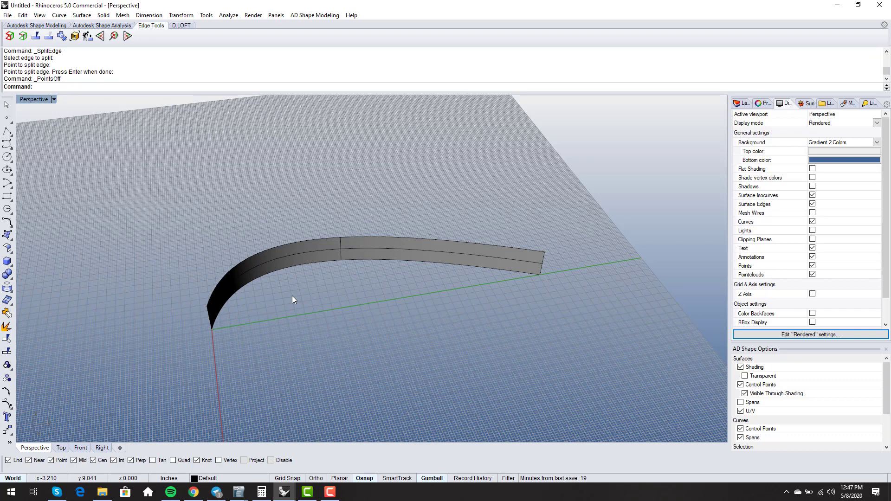
Duplicate both bottom edge pieces as curves with DupEdge and show their control points.
{"action": "type", "text": "DupEdge"}
{"action": "key", "text": "Return"}
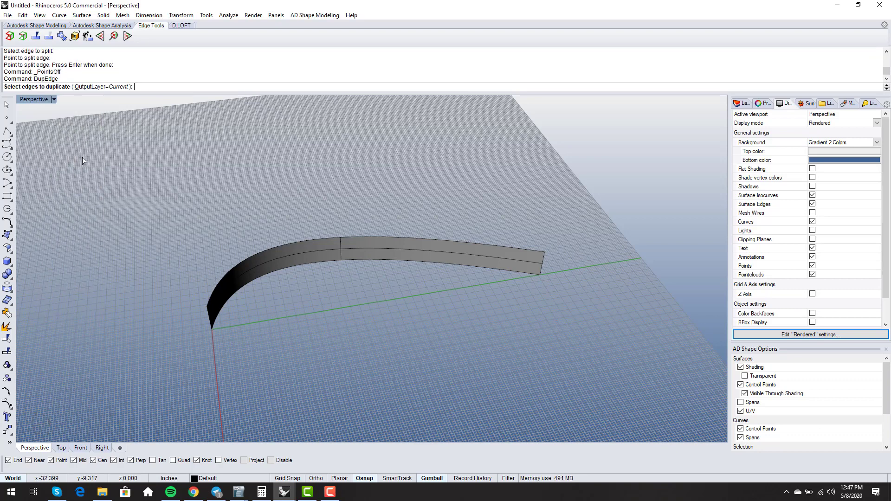
{"action": "left_click", "coordinate": [253, 285]}
{"action": "left_click", "coordinate": [292, 266]}
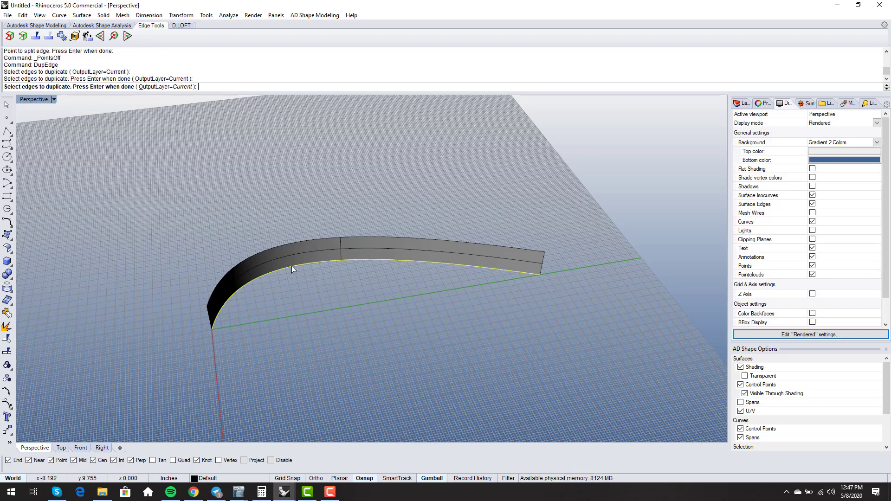
{"action": "key", "text": "Return"}
{"action": "key", "text": "F10"}
{"action": "right_click_drag", "start_coordinate": [273, 323], "coordinate": [518, 325]}
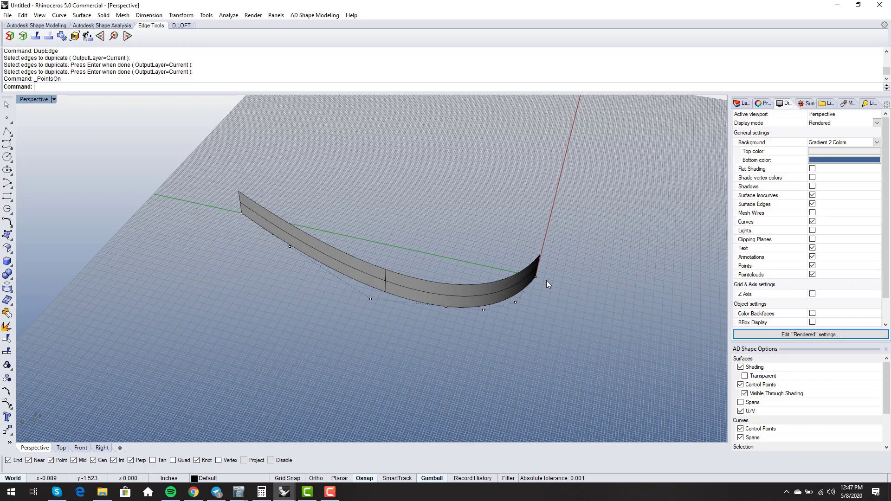
Hide the duplicated curve's control points and select the ribbon surface.
{"action": "key", "text": "F11"}
{"action": "right_click_drag", "start_coordinate": [520, 302], "coordinate": [512, 299]}
{"action": "left_click", "coordinate": [512, 300]}
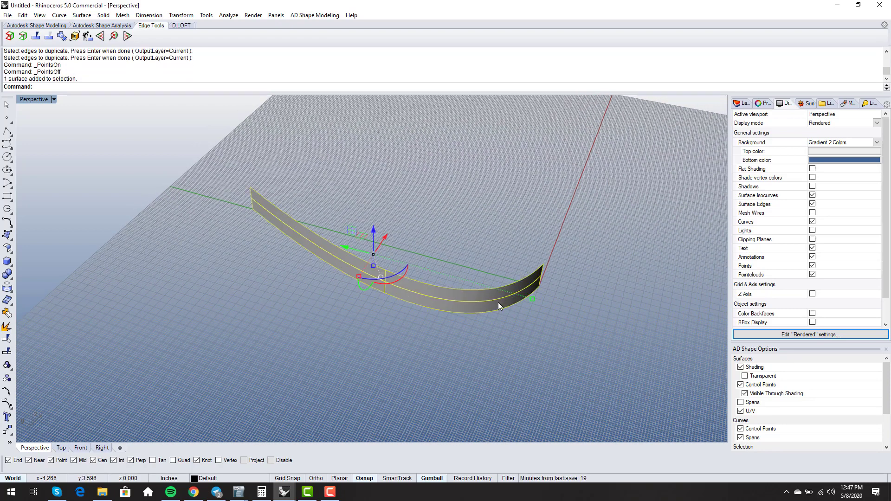
Delete the leftover duplicated edge curves lying along the surface's bottom edge.
{"action": "left_click", "coordinate": [498, 312]}
{"action": "key", "text": "Return"}
{"action": "key", "text": "Delete"}
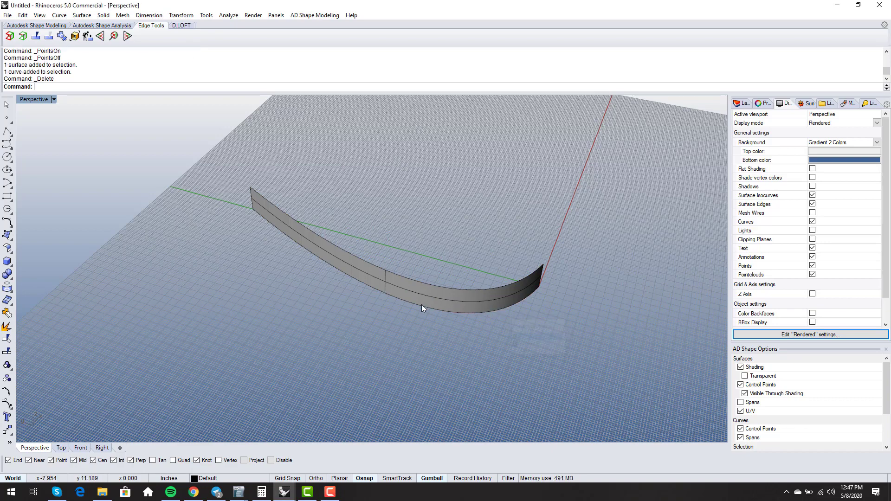
{"action": "left_click", "coordinate": [422, 305]}
{"action": "left_click", "coordinate": [423, 307]}
{"action": "key", "text": "Return"}
{"action": "key", "text": "Delete"}
{"action": "left_click", "coordinate": [449, 300]}
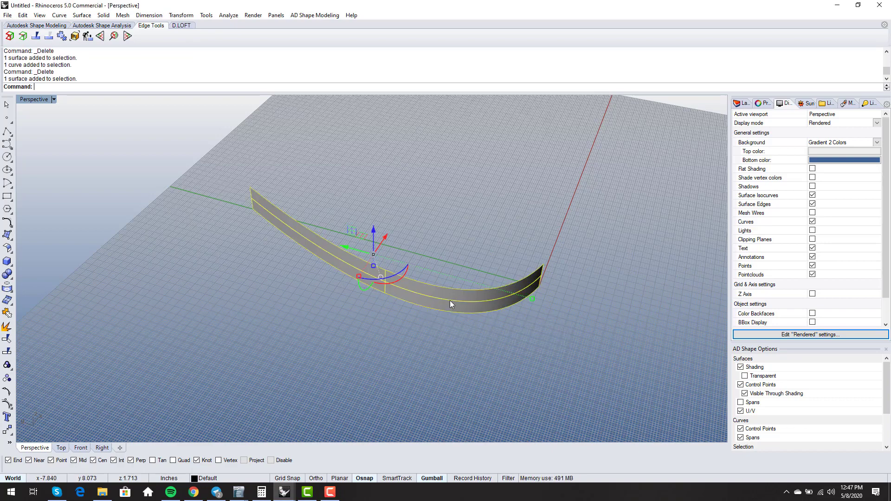
Turn the guide surface's control points back on and orbit around it.
{"action": "key", "text": "F10"}
{"action": "right_click_drag", "start_coordinate": [449, 300], "coordinate": [443, 279]}
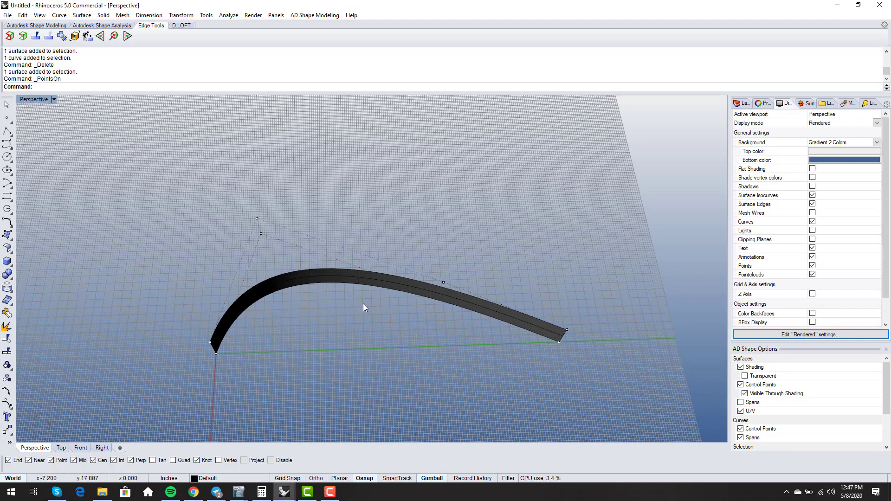
{"action": "right_click_drag", "start_coordinate": [397, 317], "coordinate": [394, 300]}
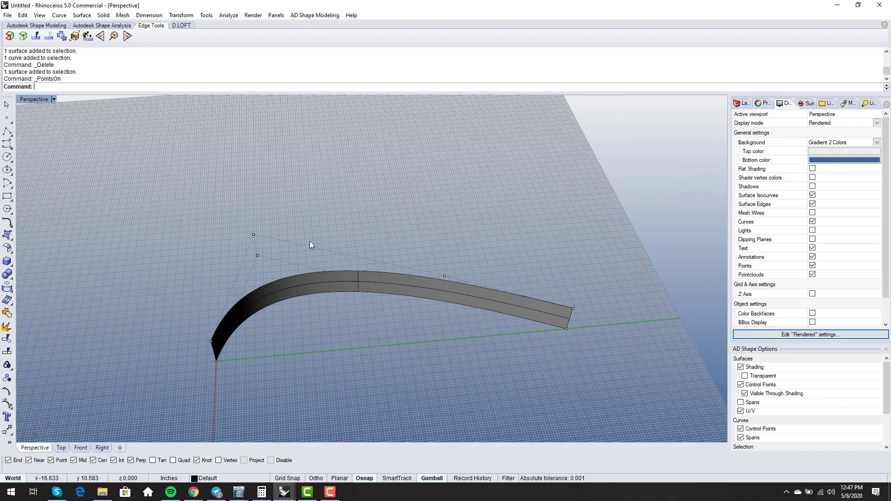
{"action": "right_click_drag", "start_coordinate": [295, 316], "coordinate": [302, 305]}
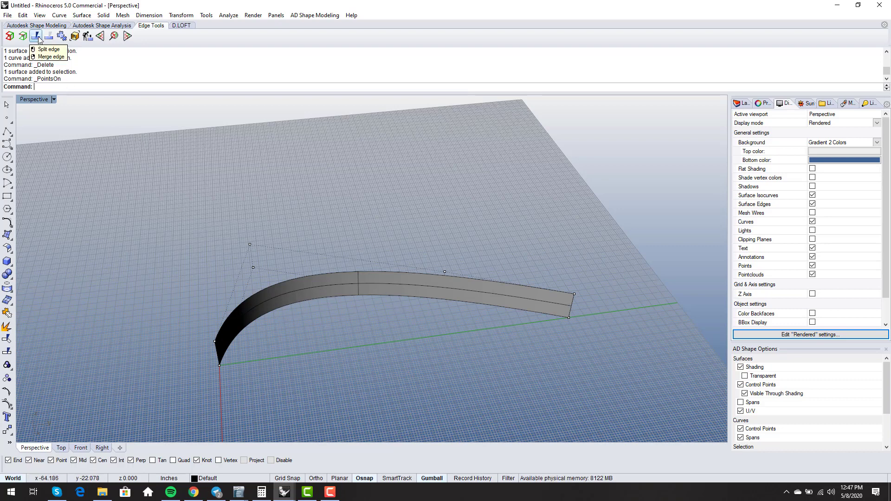
Merge the surface's split bottom edge back into one edge.
{"action": "right_click", "coordinate": [36, 36]}
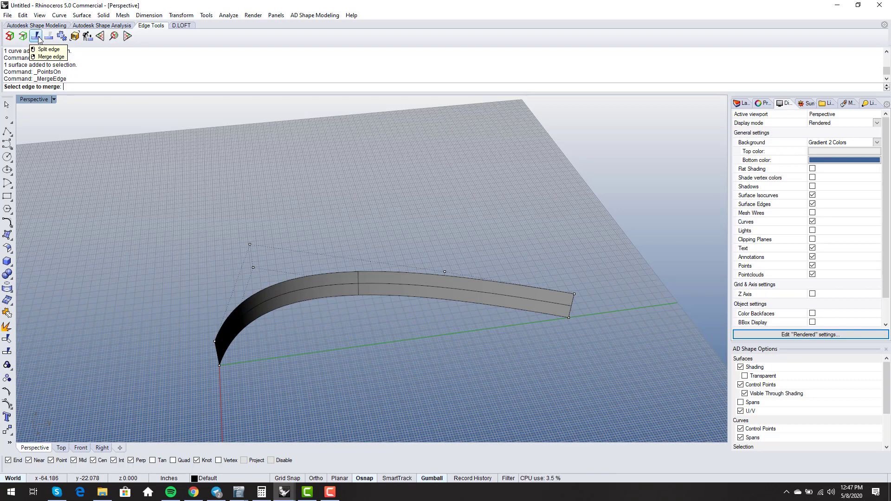
{"action": "left_click", "coordinate": [291, 312]}
{"action": "left_click", "coordinate": [304, 322]}
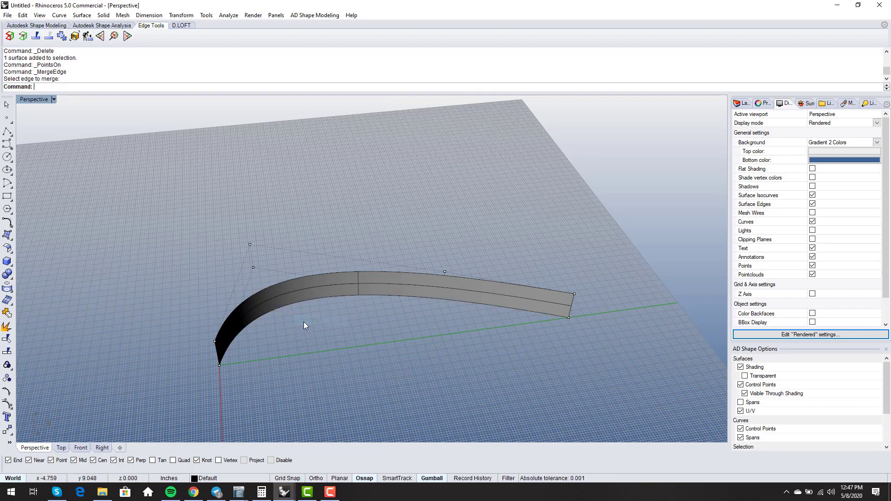
{"action": "key", "text": "F11"}
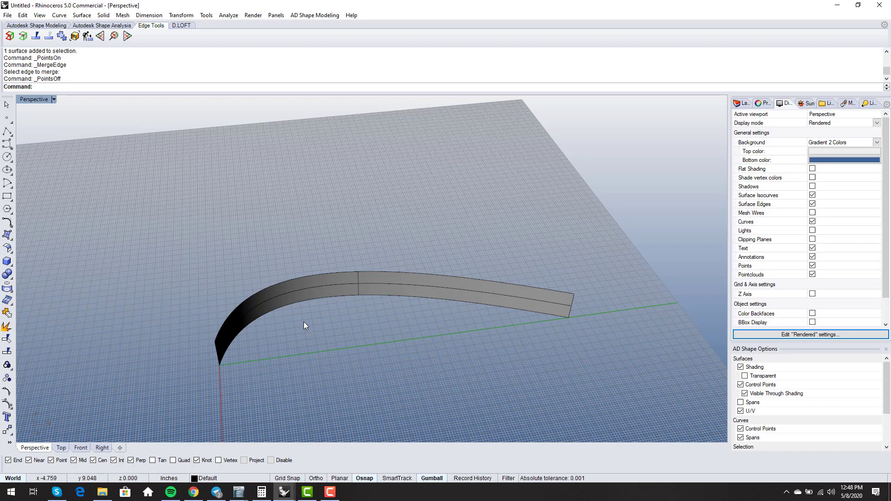
Duplicate the merged lower edge as a new curve with DupEdge and show its control points.
{"action": "type", "text": "DupEdge"}
{"action": "key", "text": "Return"}
{"action": "left_click", "coordinate": [289, 304]}
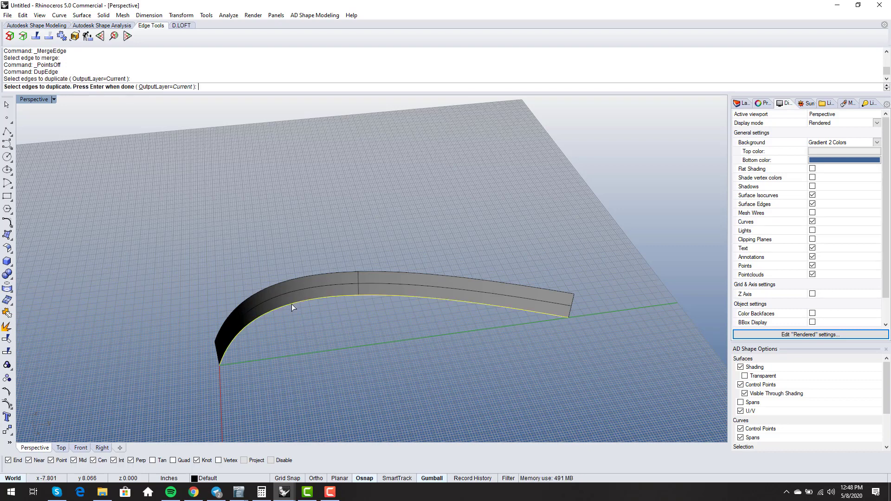
{"action": "key", "text": "Return"}
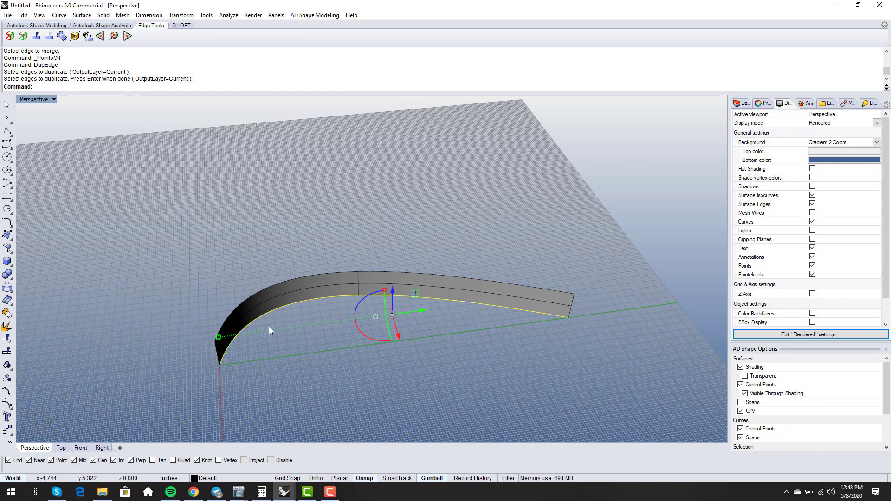
{"action": "key", "text": "F10"}
{"action": "right_click_drag", "start_coordinate": [343, 309], "coordinate": [545, 305]}
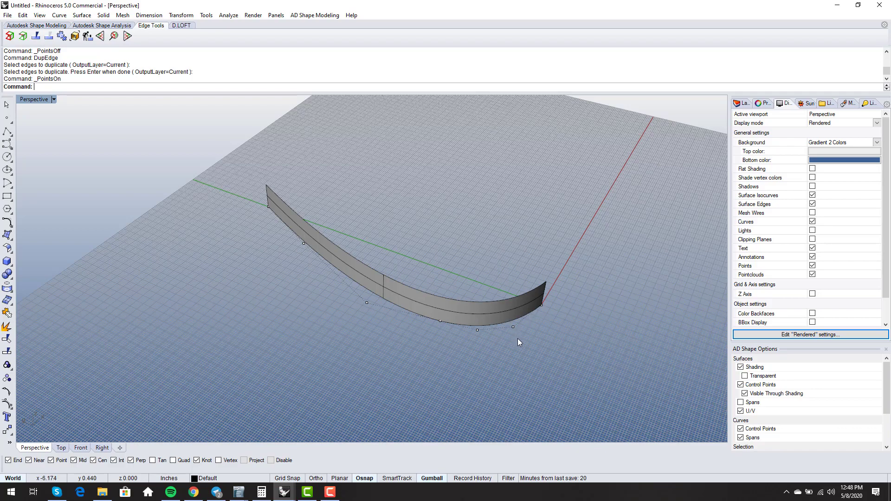
Delete the newly duplicated edge curve, picked from among overlapping objects.
{"action": "right_click_drag", "start_coordinate": [519, 342], "coordinate": [295, 327]}
{"action": "key", "text": "F11"}
{"action": "left_click", "coordinate": [279, 309]}
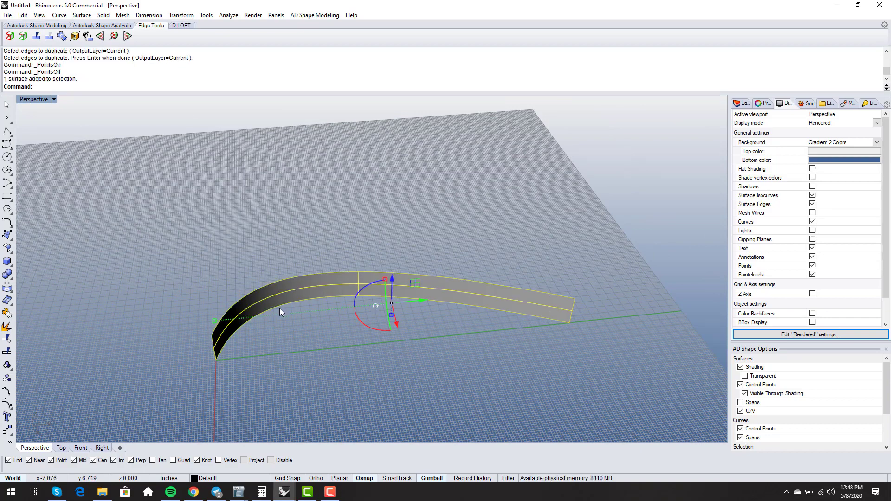
{"action": "left_click", "coordinate": [279, 306]}
{"action": "left_click", "coordinate": [313, 332]}
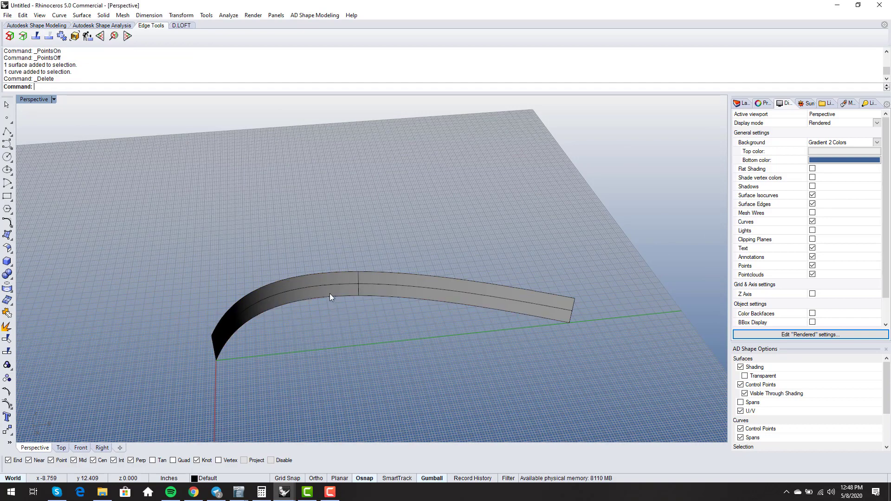
{"action": "key", "text": "Delete"}
Show the guide surface's control points again and select two of them.
{"action": "left_click", "coordinate": [330, 293]}
{"action": "key", "text": "F10"}
{"action": "right_click_drag", "start_coordinate": [330, 307], "coordinate": [308, 302]}
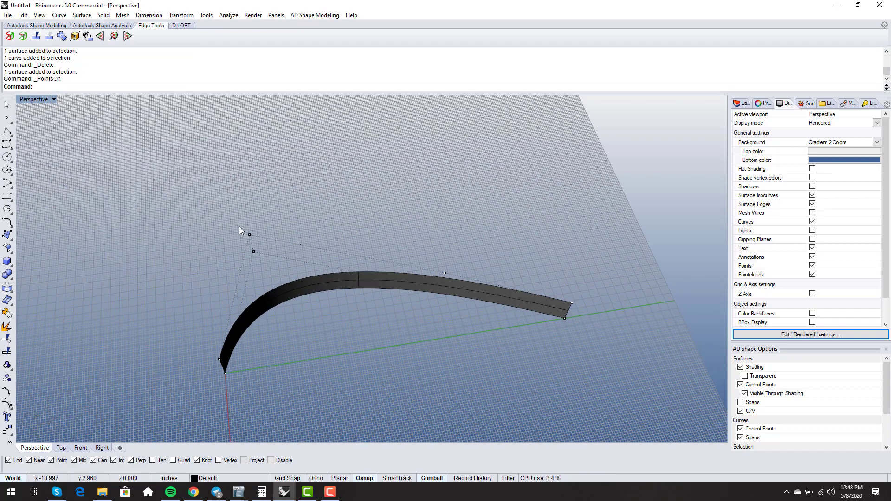
{"action": "mouse_move", "coordinate": [270, 265]}
{"action": "left_mouse_down"}
{"action": "mouse_move", "coordinate": [285, 260]}
{"action": "mouse_move", "coordinate": [267, 272]}
{"action": "mouse_move", "coordinate": [269, 283]}
{"action": "left_mouse_up"}
{"action": "right_click_drag", "start_coordinate": [268, 283], "coordinate": [312, 301]}
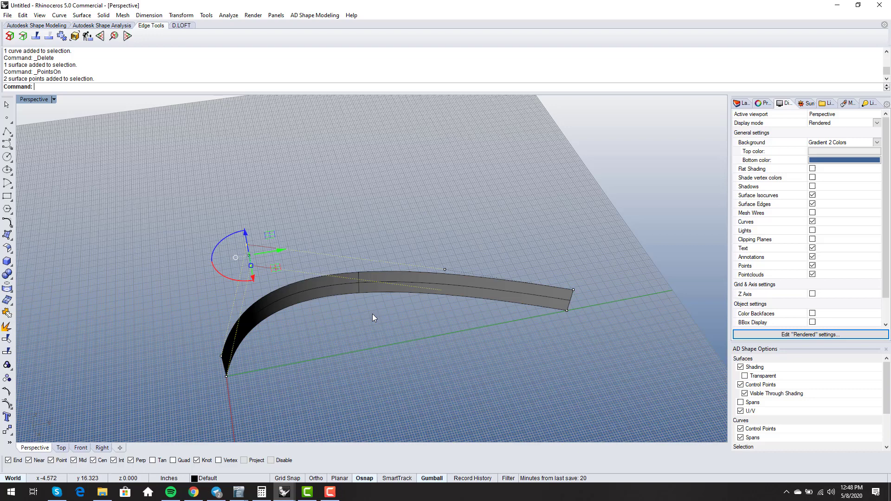
Rebuild the guide surface's edges with RebuildEdges.
{"action": "key", "text": "Escape"}
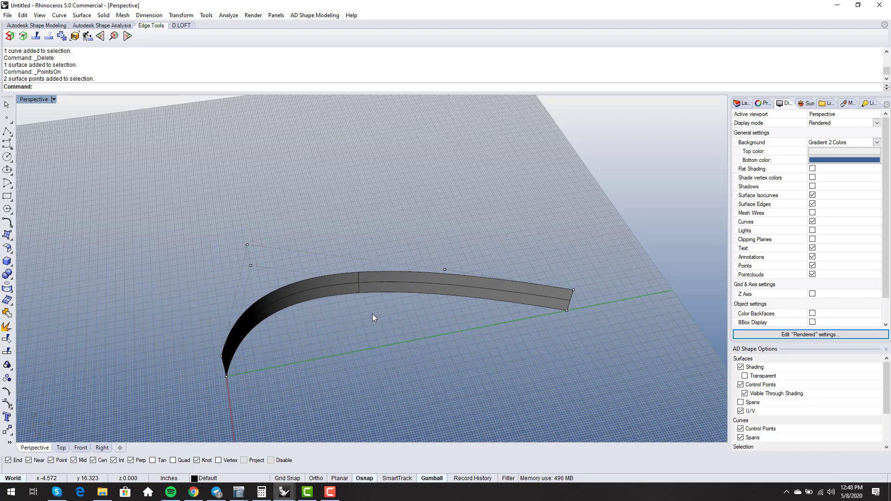
{"action": "type", "text": "RebuildEdges"}
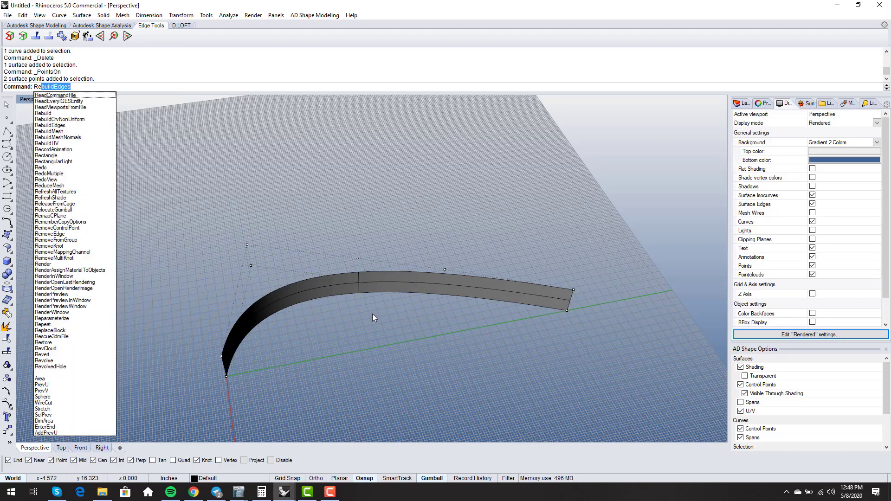
{"action": "key", "text": "Return"}
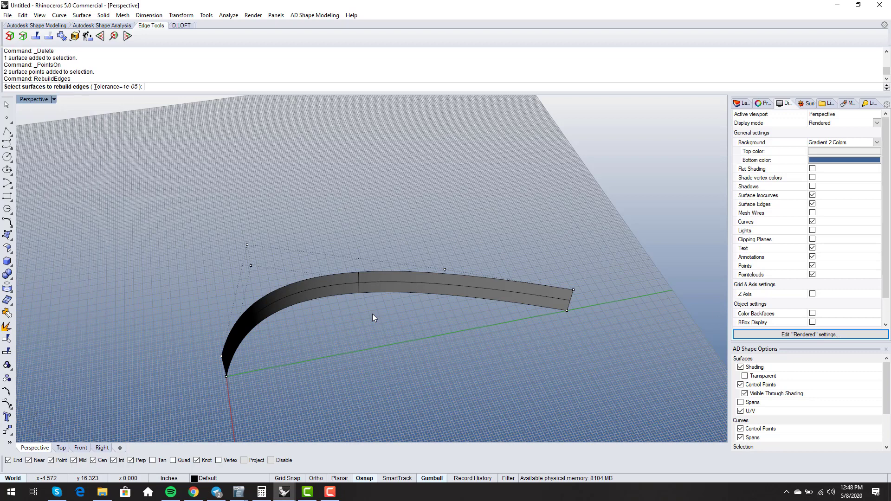
{"action": "right_click_drag", "start_coordinate": [384, 304], "coordinate": [400, 286]}
{"action": "left_click", "coordinate": [399, 286]}
{"action": "key", "text": "Return"}
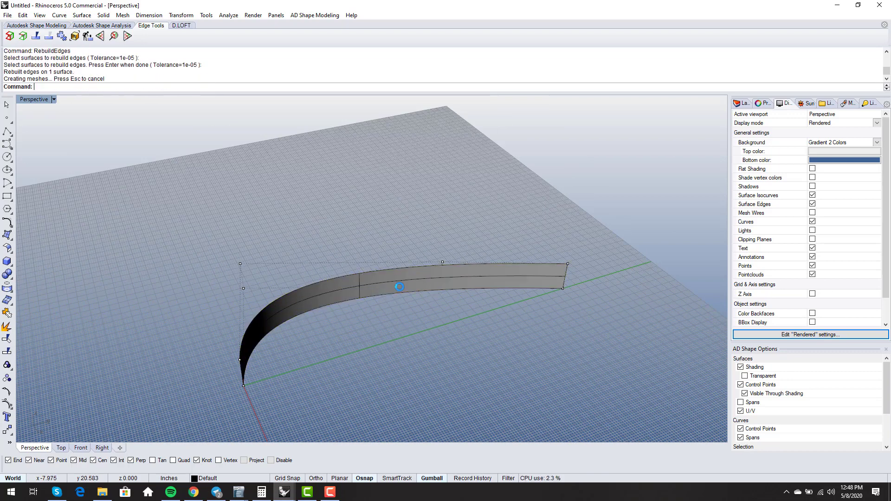
Duplicate the rebuilt lower edge as a fresh curve and hide the control points.
{"action": "type", "text": "DupEdge"}
{"action": "key", "text": "Return"}
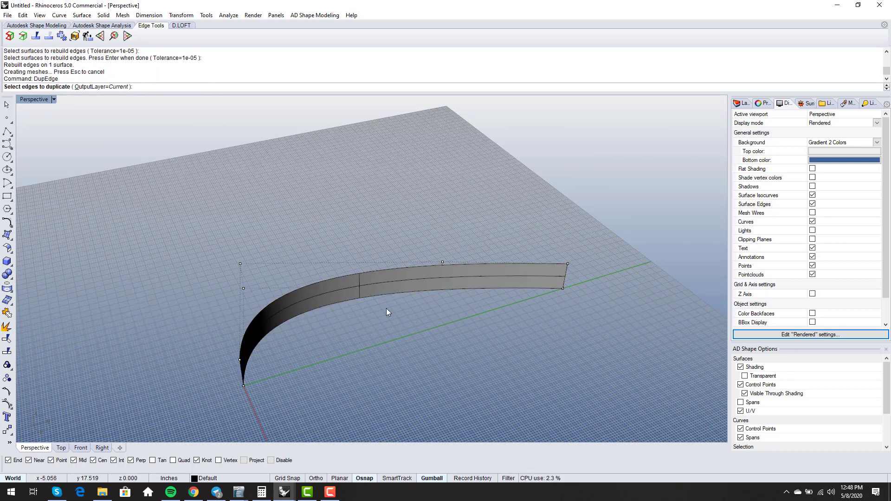
{"action": "left_click", "coordinate": [323, 307]}
{"action": "key", "text": "Return"}
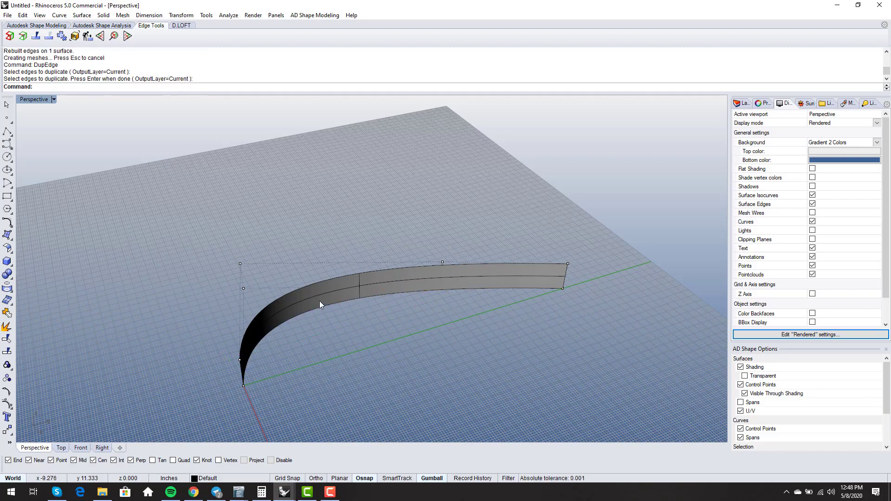
{"action": "key", "text": "F11"}
Select the duplicated lower-edge curve beneath the ribbon surface and turn on its control points with F10.
{"action": "left_click", "coordinate": [312, 316]}
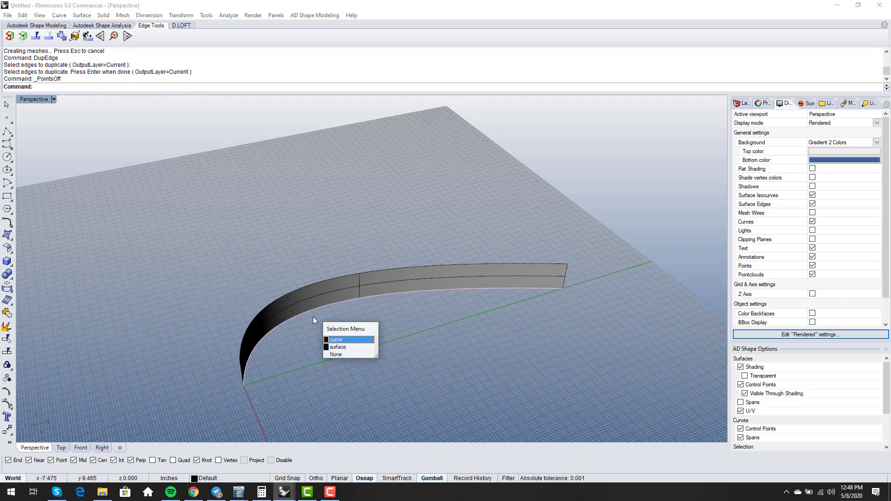
{"action": "left_click", "coordinate": [332, 339]}
{"action": "key", "text": "F10"}
{"action": "right_click_drag", "start_coordinate": [297, 346], "coordinate": [519, 357]}
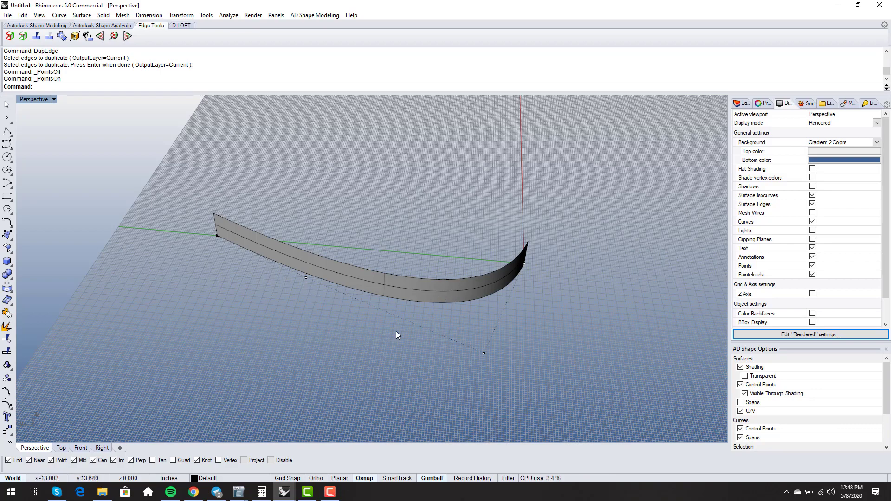
{"action": "right_click_drag", "start_coordinate": [405, 308], "coordinate": [281, 311]}
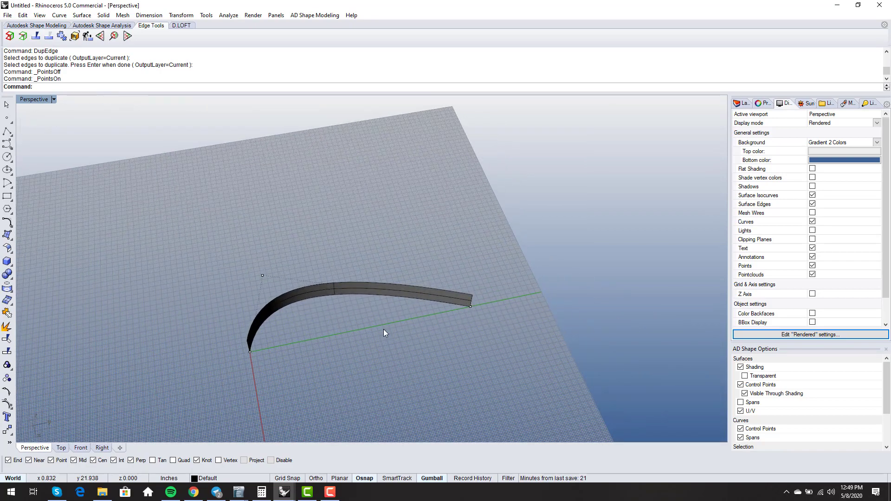
{"action": "right_click_drag", "start_coordinate": [383, 329], "coordinate": [416, 307]}
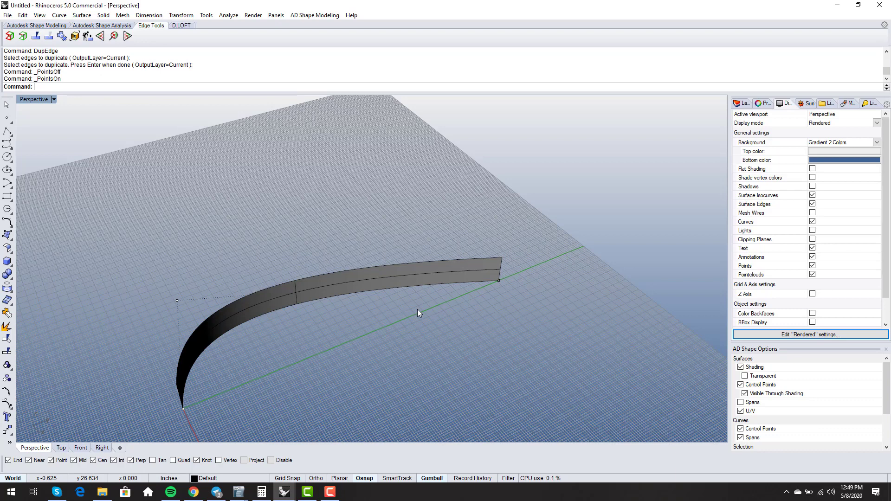
{"action": "right_click_drag", "start_coordinate": [207, 369], "coordinate": [286, 369]}
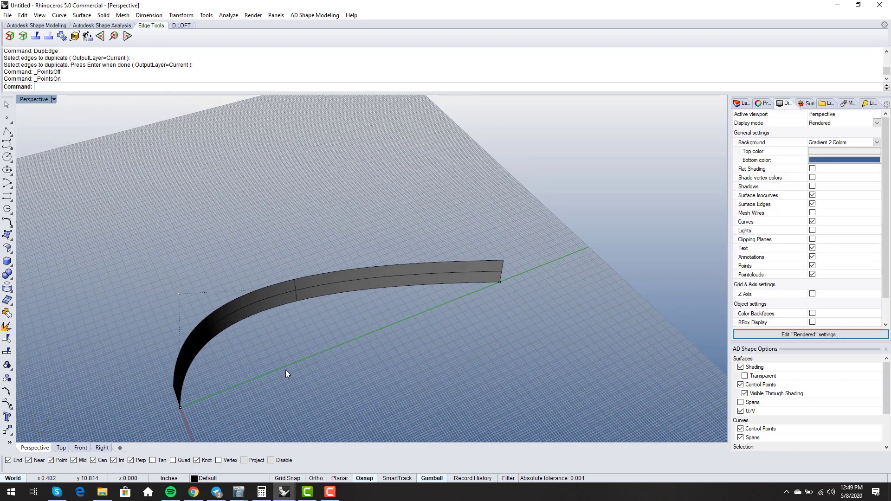